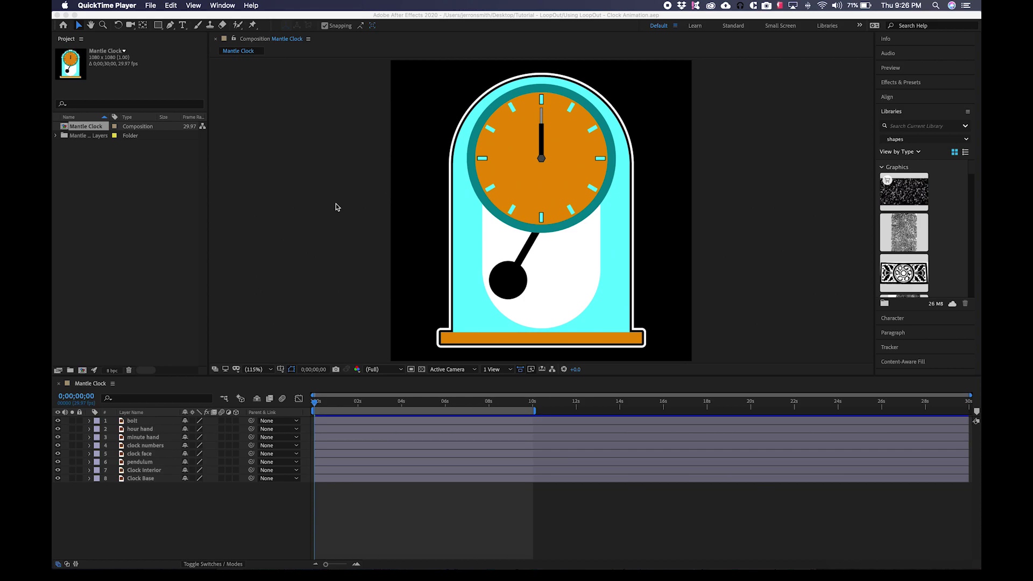
# Preview the clock animation in the Mantle Clock composition and stop partway through
pyautogui.click(296, 527)
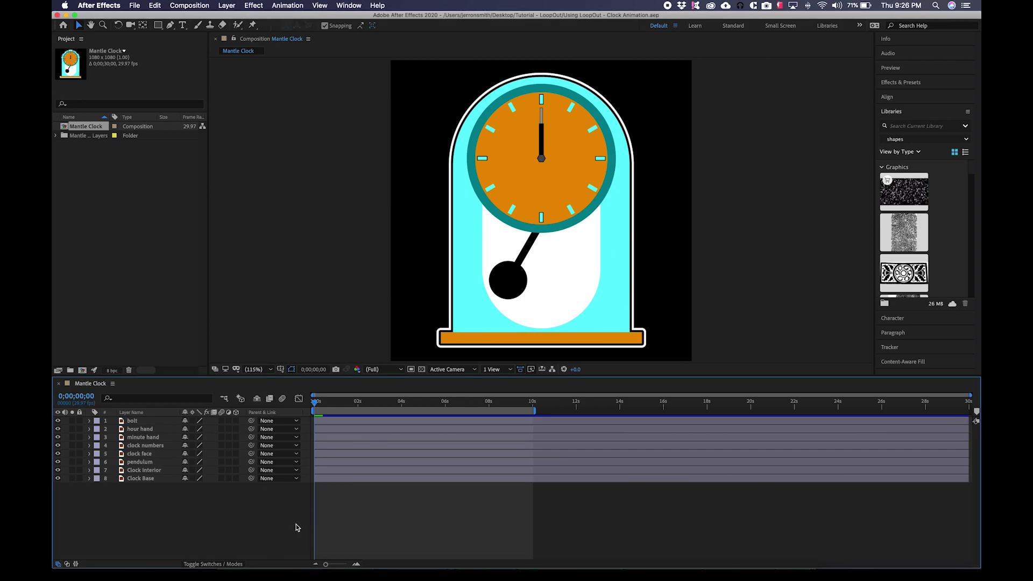
pyautogui.press('space')
pyautogui.press('space')
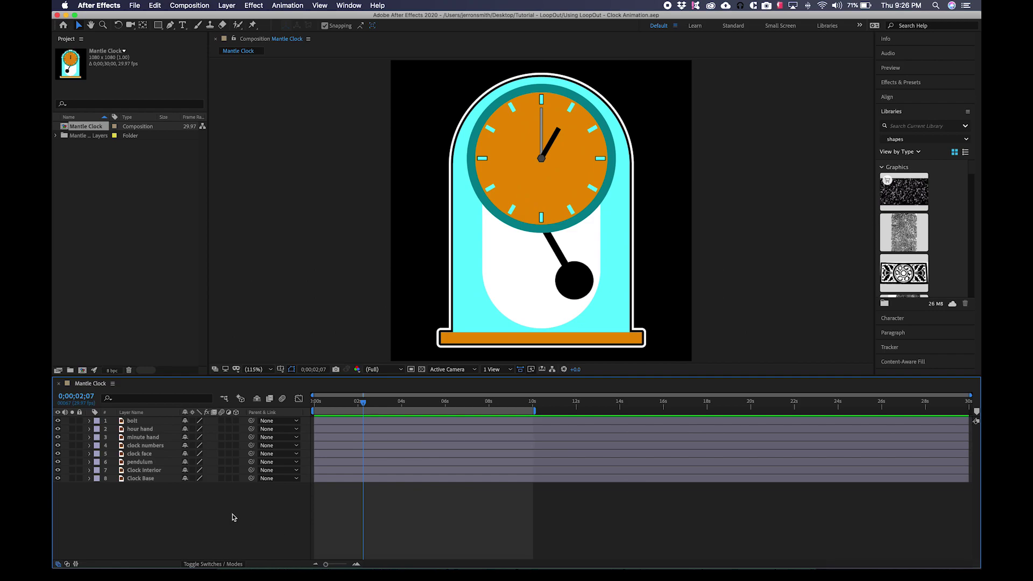
# Reveal the keyframed properties of all layers in the Mantle Clock timeline, leaving no layer selected
pyautogui.press('super+a')
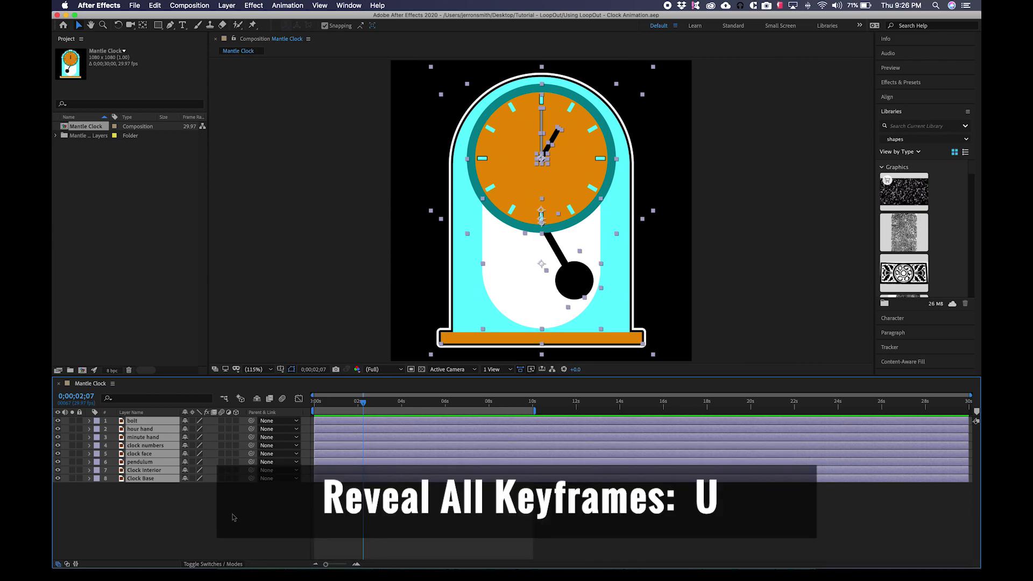
pyautogui.press('u')
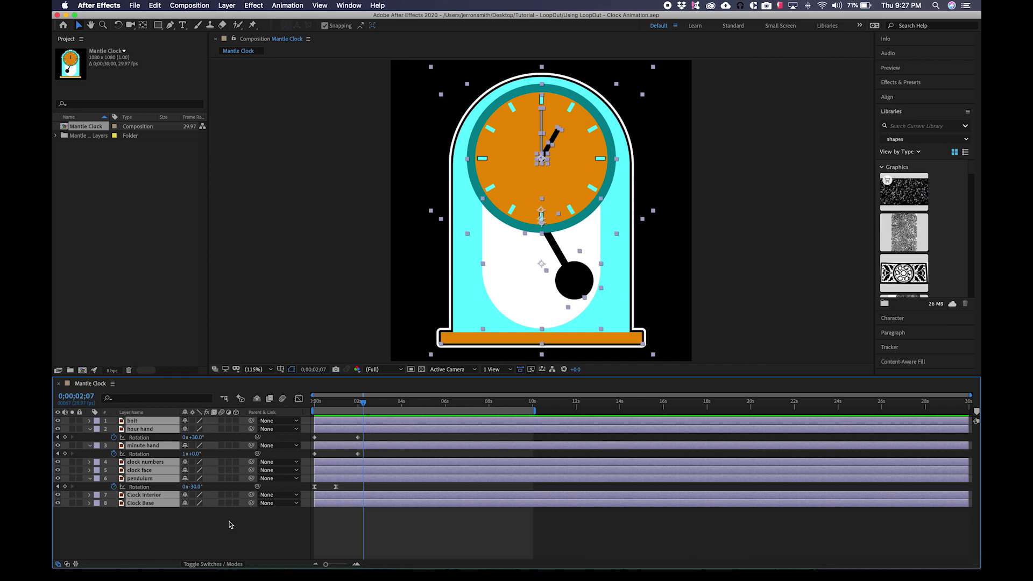
pyautogui.click(196, 530)
# Add an expression to the pendulum layer's Rotation and replace its default text with the loopOut() function
pyautogui.click(152, 478)
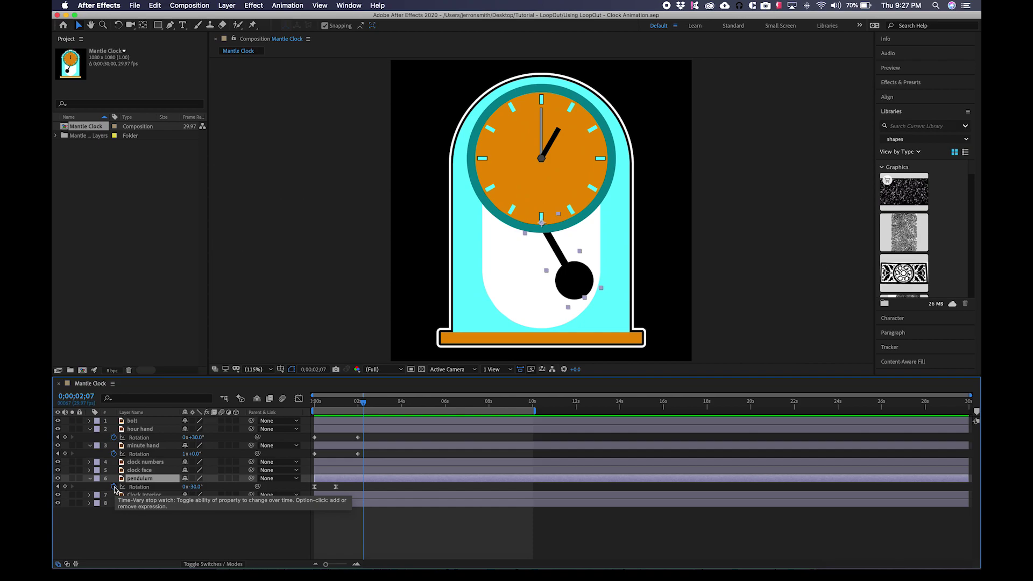
pyautogui.keyDown('alt'); pyautogui.click(115, 488); pyautogui.keyUp('alt')
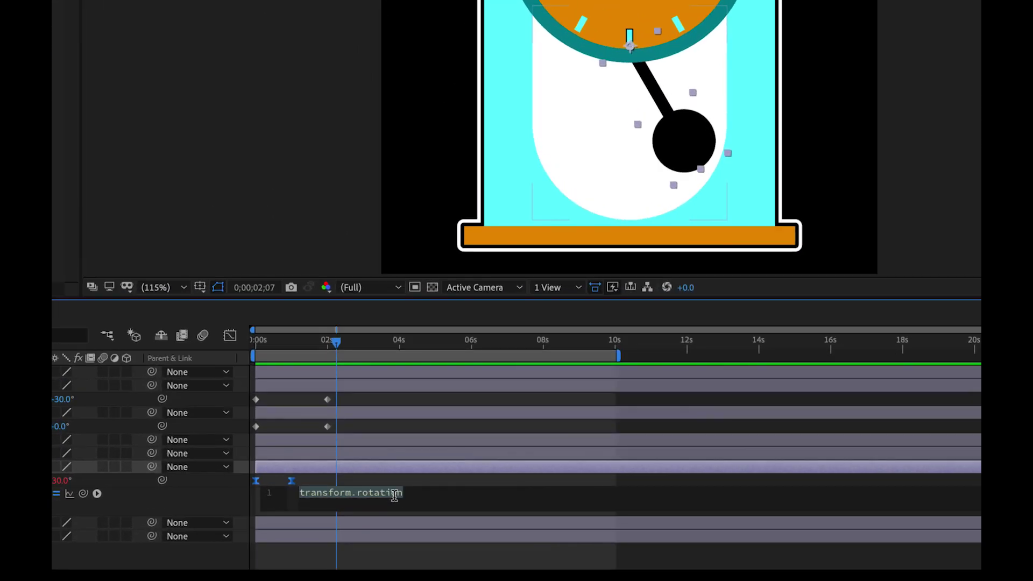
pyautogui.write('loop')
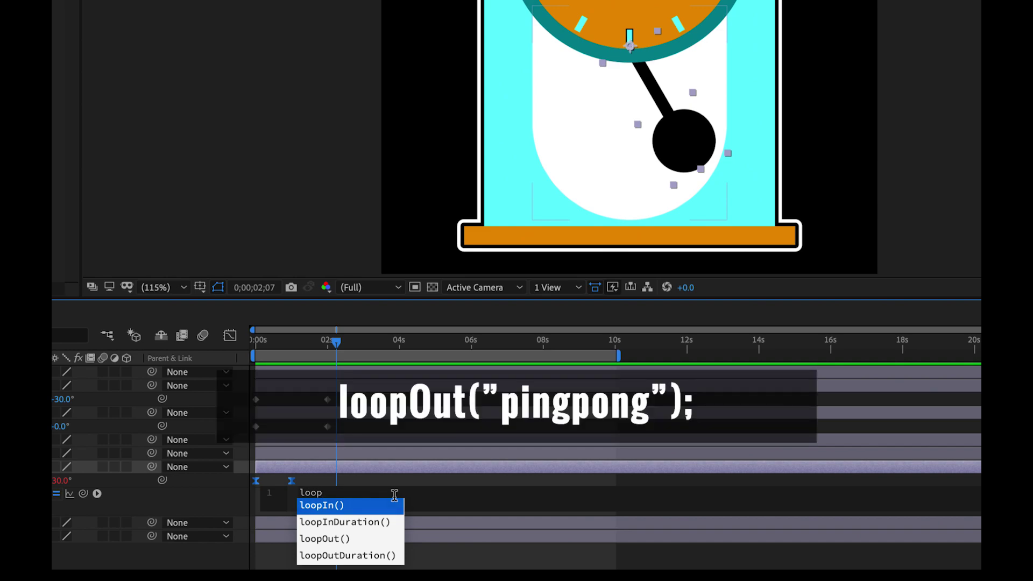
pyautogui.press('Down')
pyautogui.press('Down')
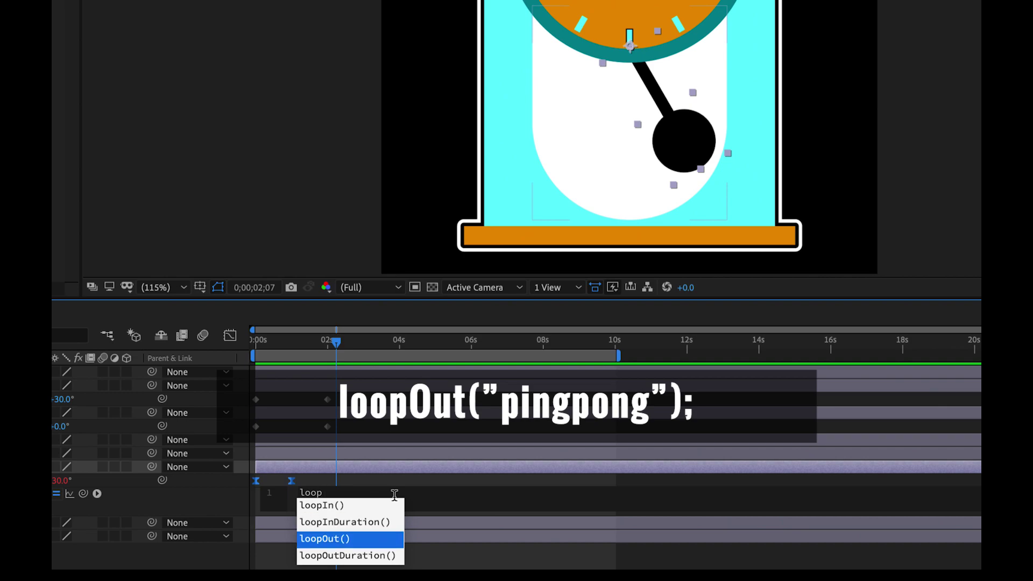
pyautogui.press('Return')
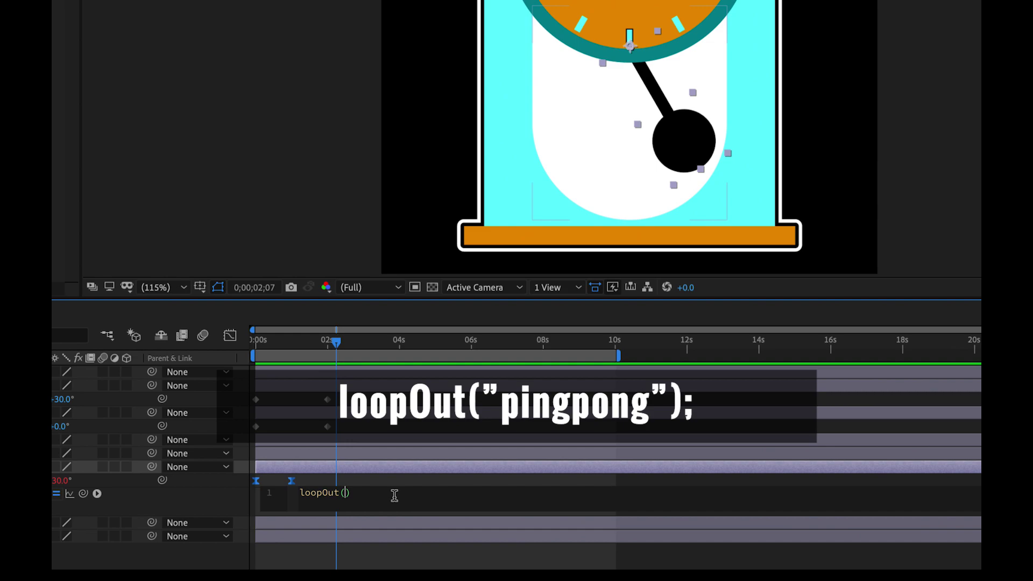
# Complete the pendulum's Rotation expression as loopOut("pingpong"); and preview the looping swing
pyautogui.write('"')
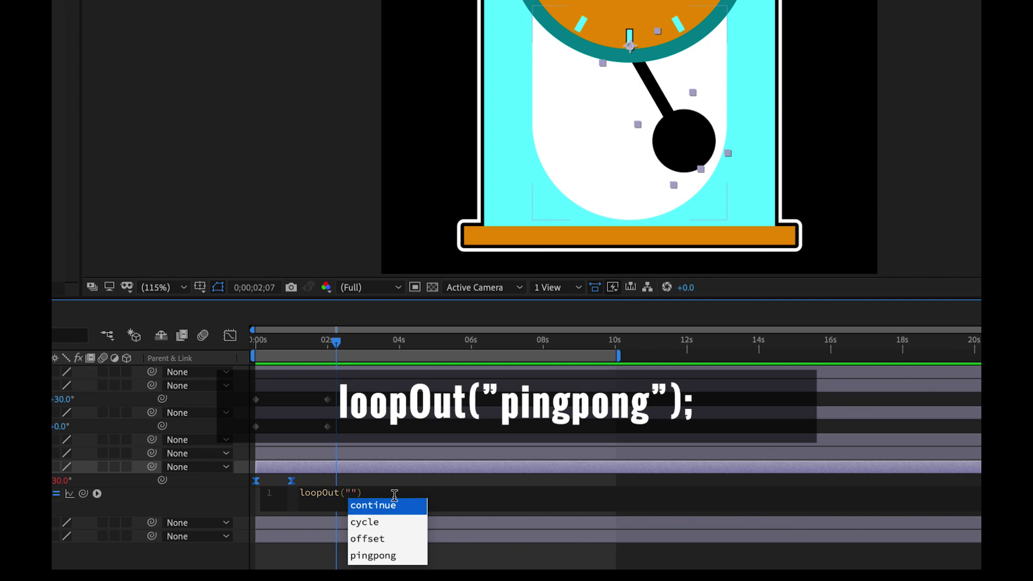
pyautogui.press('Down')
pyautogui.press('Down')
pyautogui.press('Down')
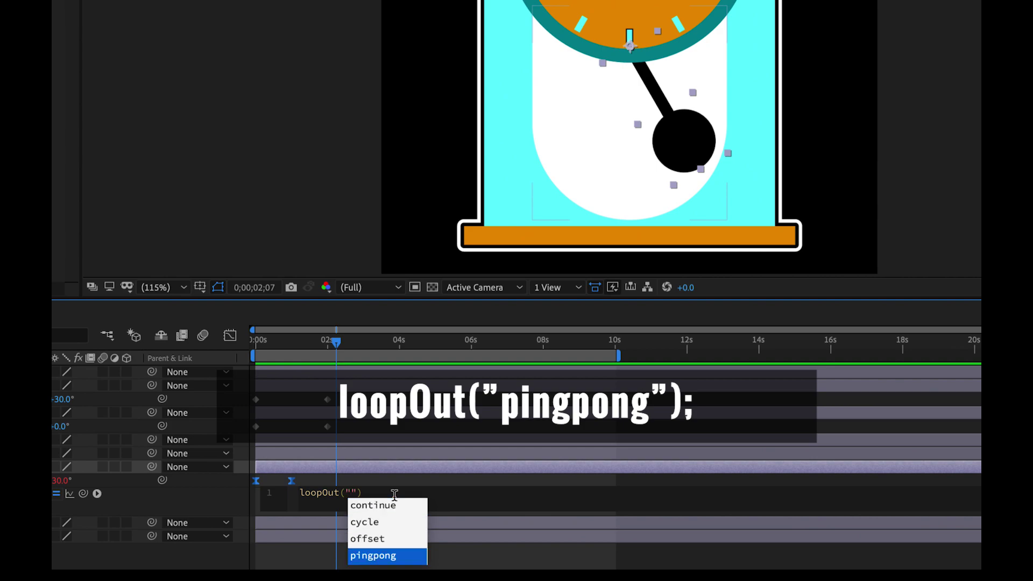
pyautogui.press('Return')
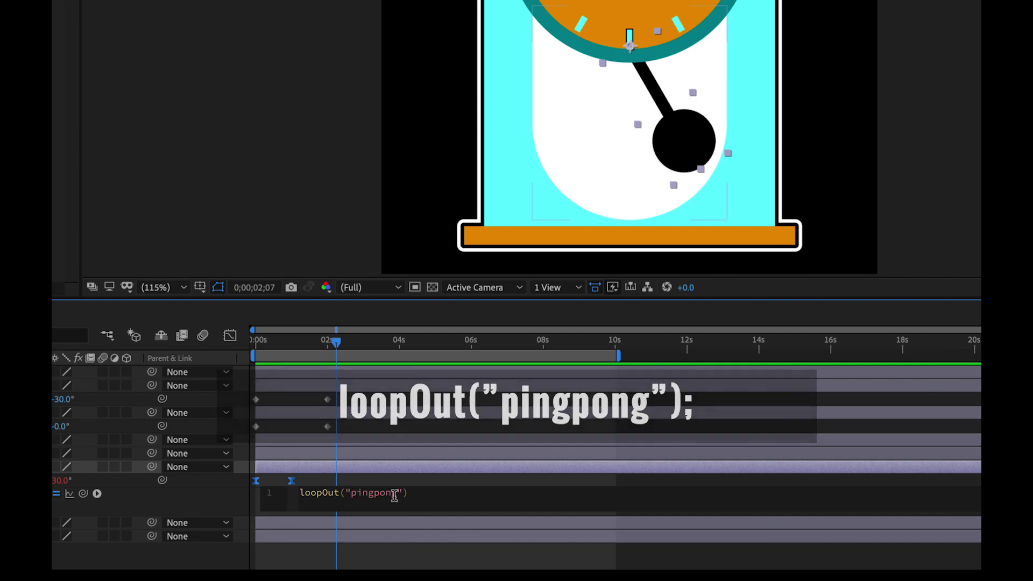
pyautogui.write(';')
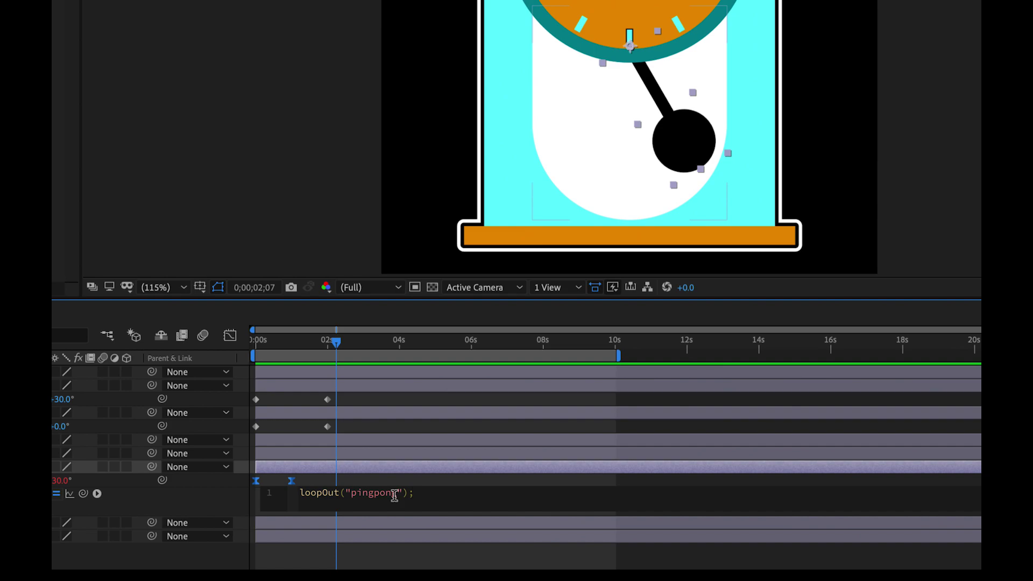
pyautogui.press('KP_Enter')
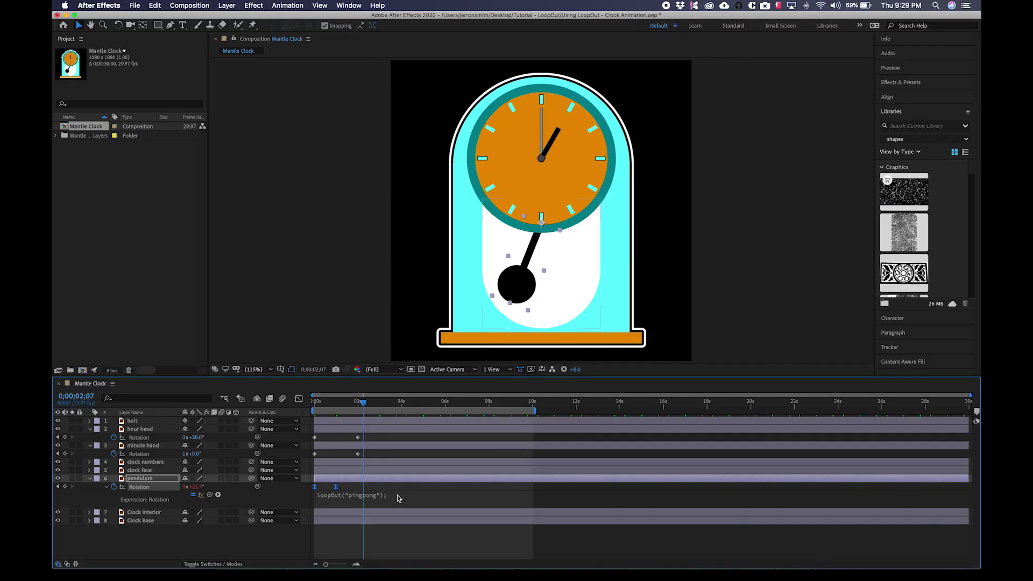
pyautogui.press('space')
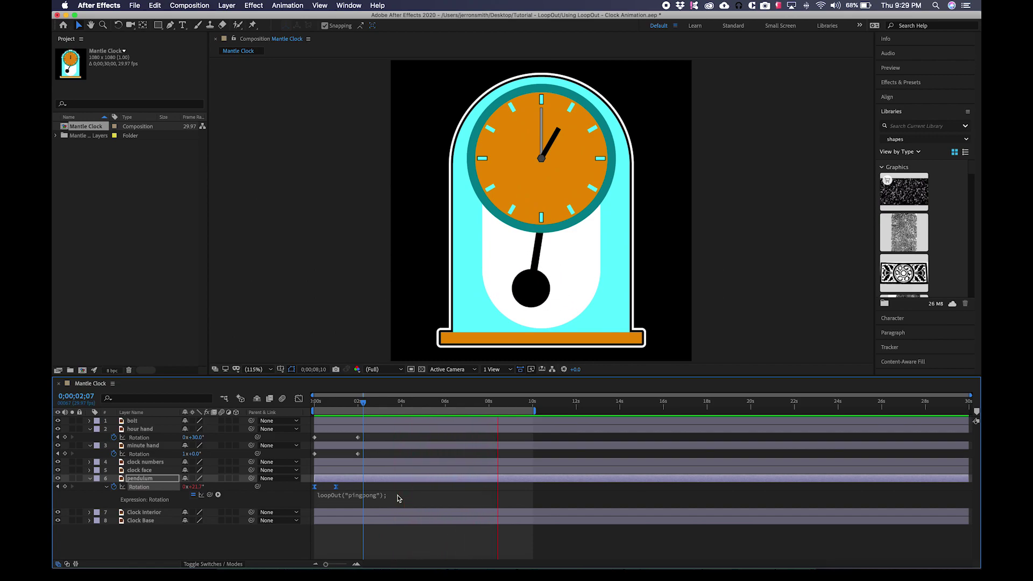
pyautogui.press('space')
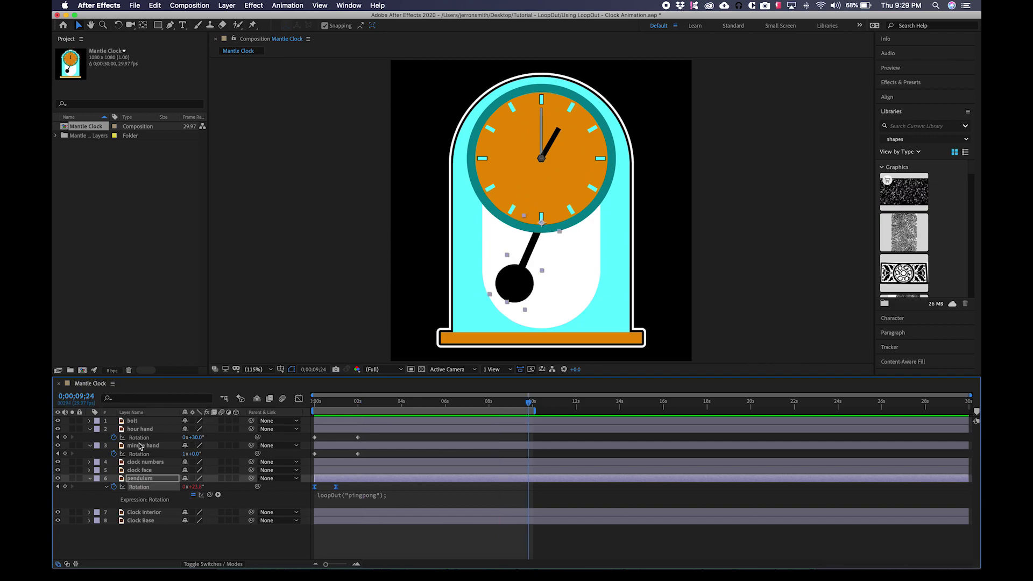
# Return the playhead to 0;00;00;00 and give the minute hand's Rotation the expression loopOut("cycle");
pyautogui.click(141, 446)
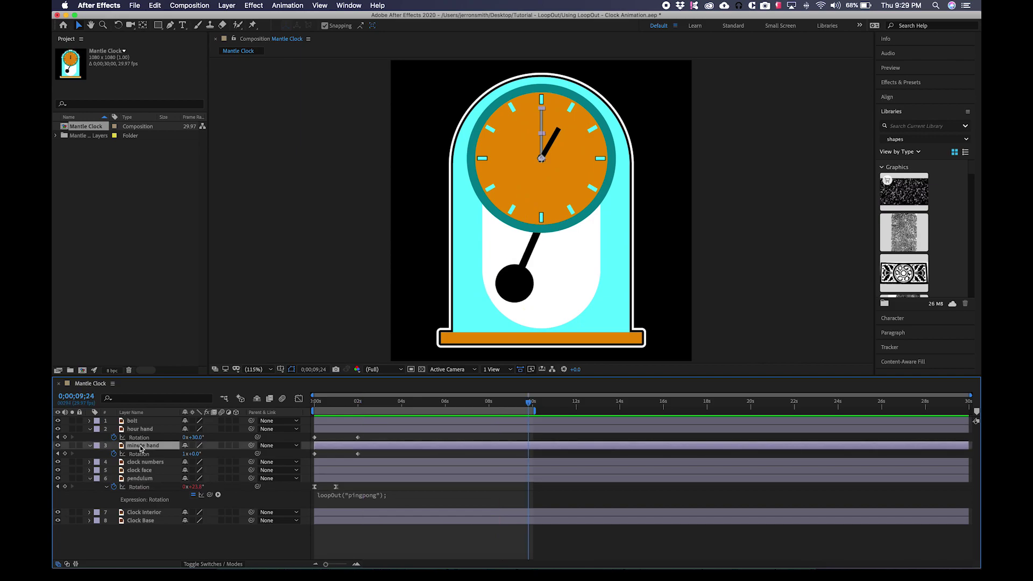
pyautogui.moveTo(333, 404); pyautogui.dragTo(289, 424)
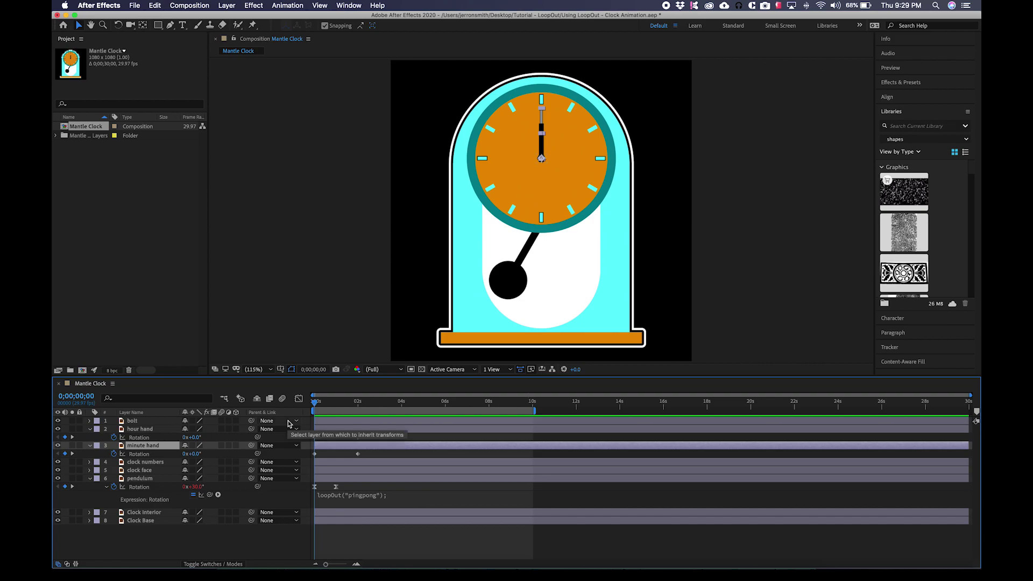
pyautogui.keyDown('alt'); pyautogui.click(113, 453); pyautogui.keyUp('alt')
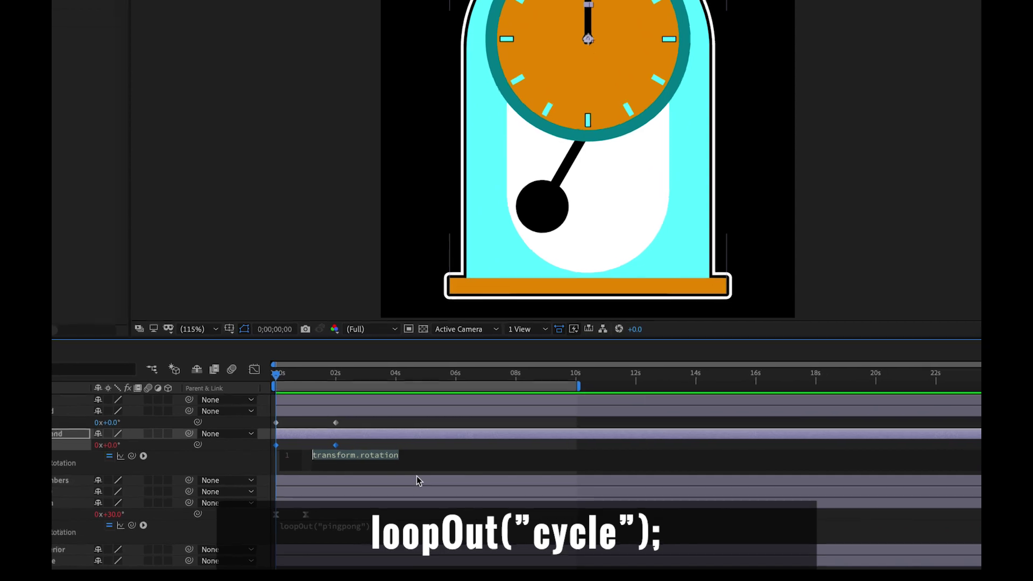
pyautogui.write('loop')
pyautogui.press('Down')
pyautogui.press('Down')
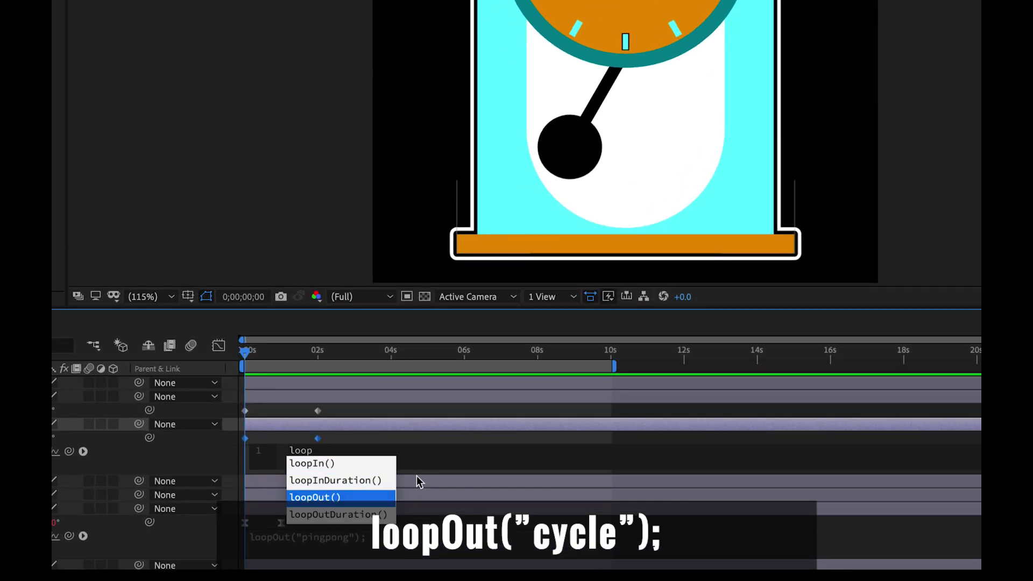
pyautogui.press('Return')
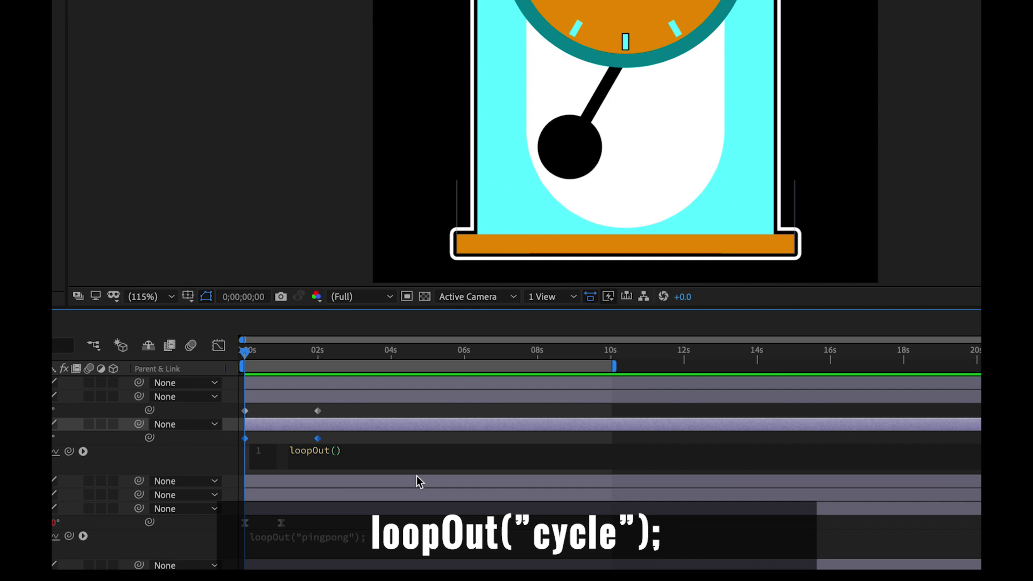
pyautogui.write('"')
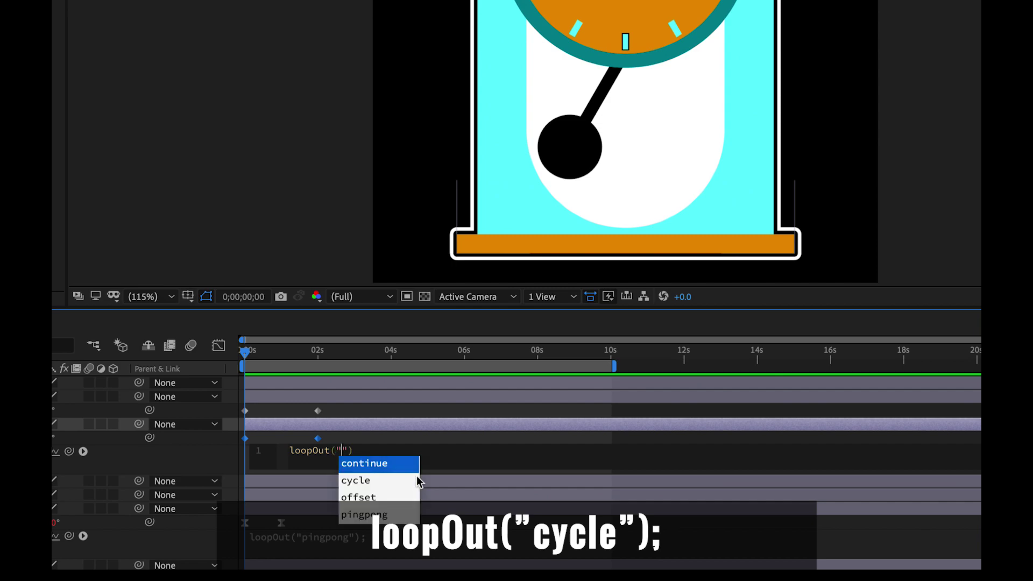
pyautogui.click(415, 480)
pyautogui.write(';')
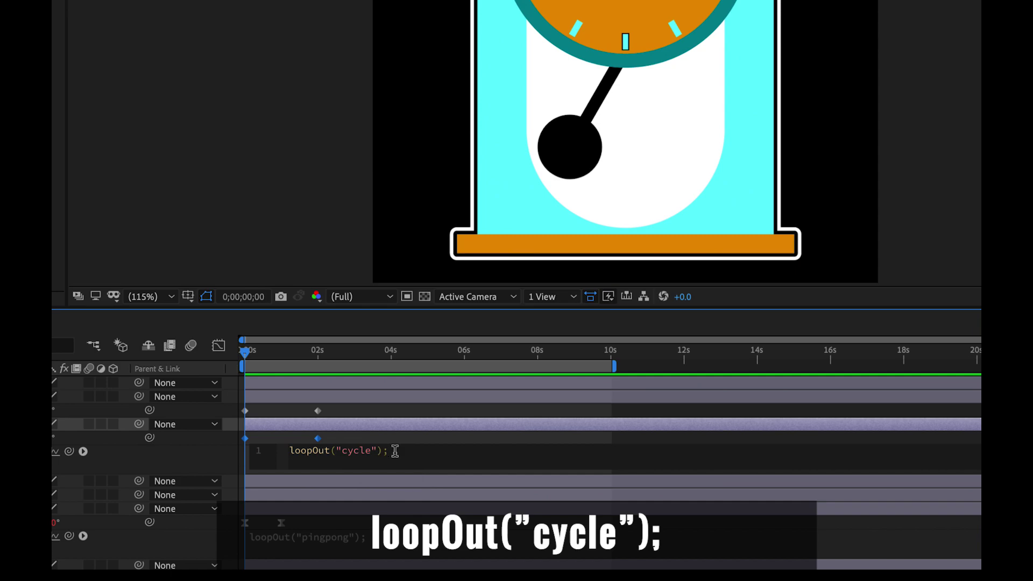
pyautogui.press('KP_Enter')
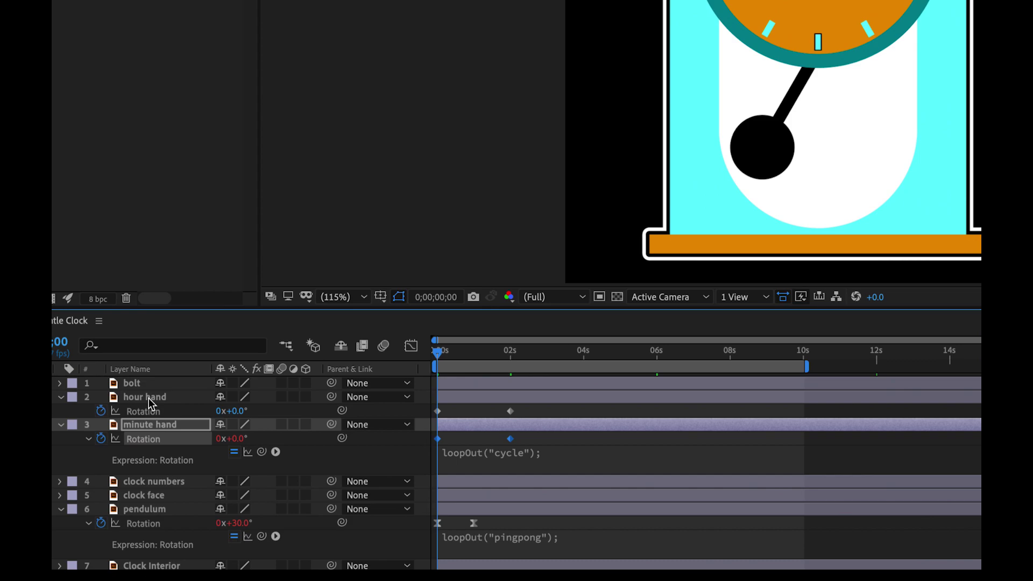
# Give the hour hand's Rotation the expression loopOut("offset")
pyautogui.keyDown('alt'); pyautogui.click(100, 411); pyautogui.keyUp('alt')
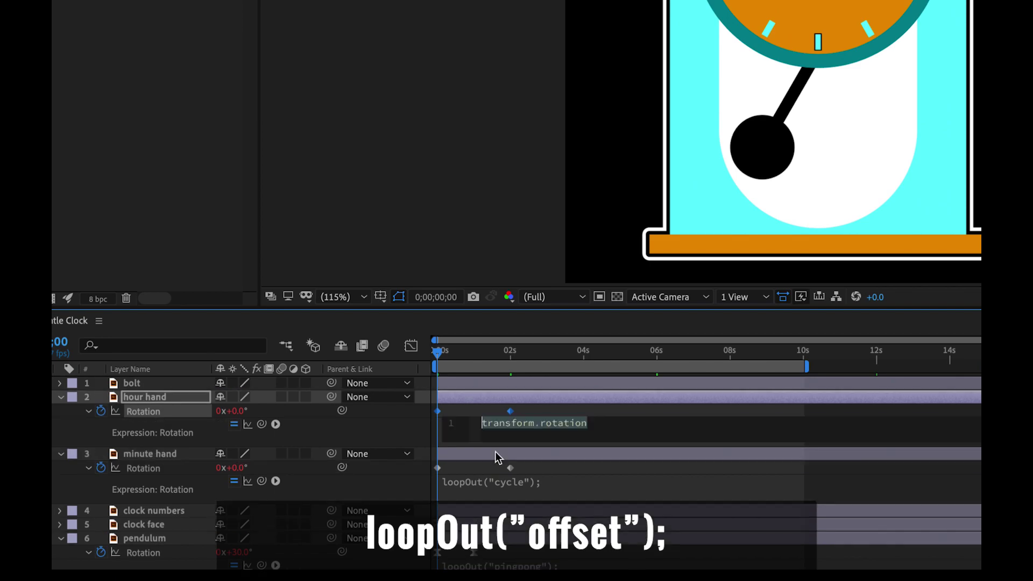
pyautogui.write('loop')
pyautogui.press('Down')
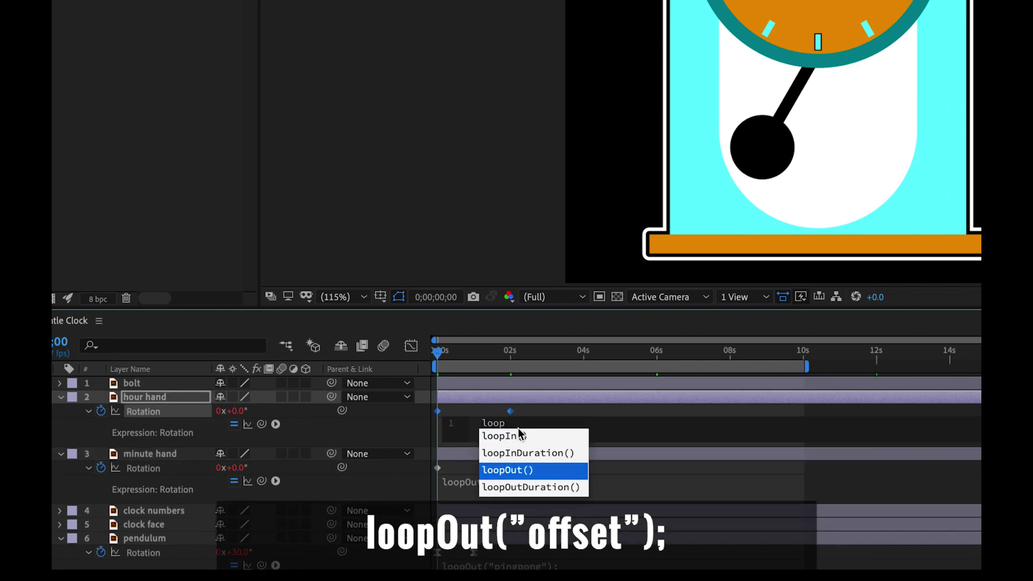
pyautogui.press('Return')
pyautogui.write('"')
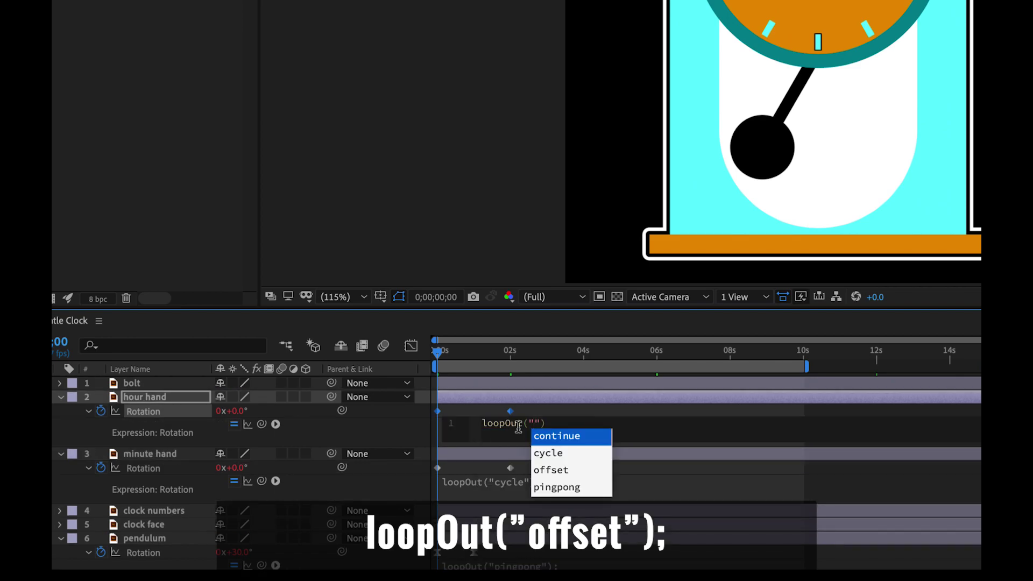
pyautogui.press('Down')
pyautogui.press('Down')
pyautogui.press('Return')
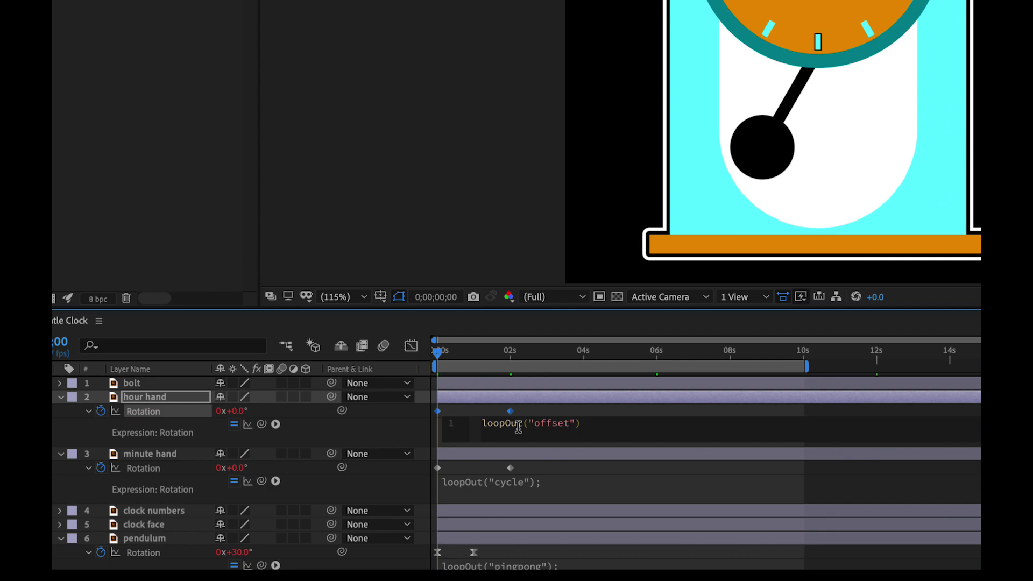
pyautogui.press('KP_Enter')
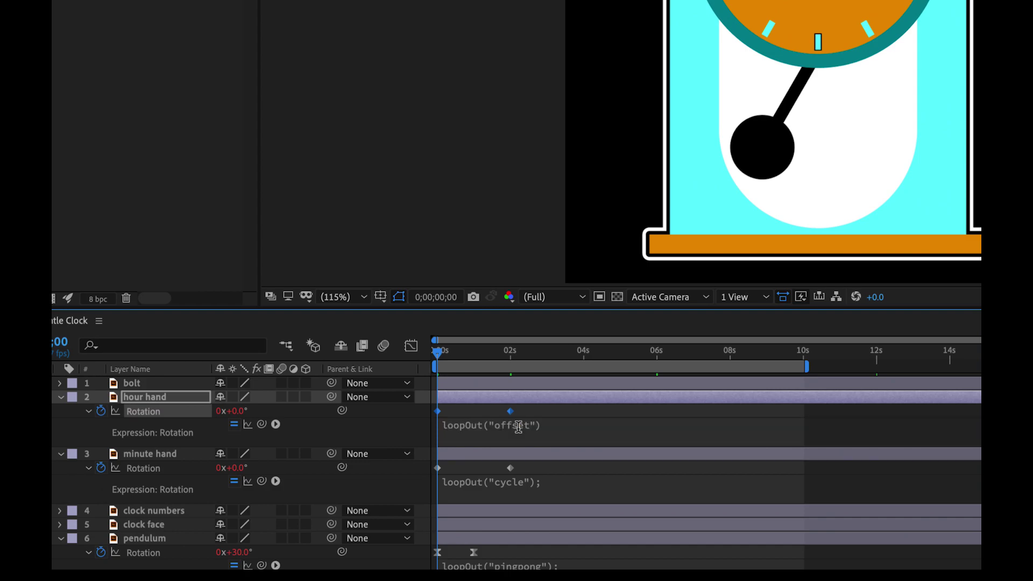
pyautogui.doubleClick(470, 427)
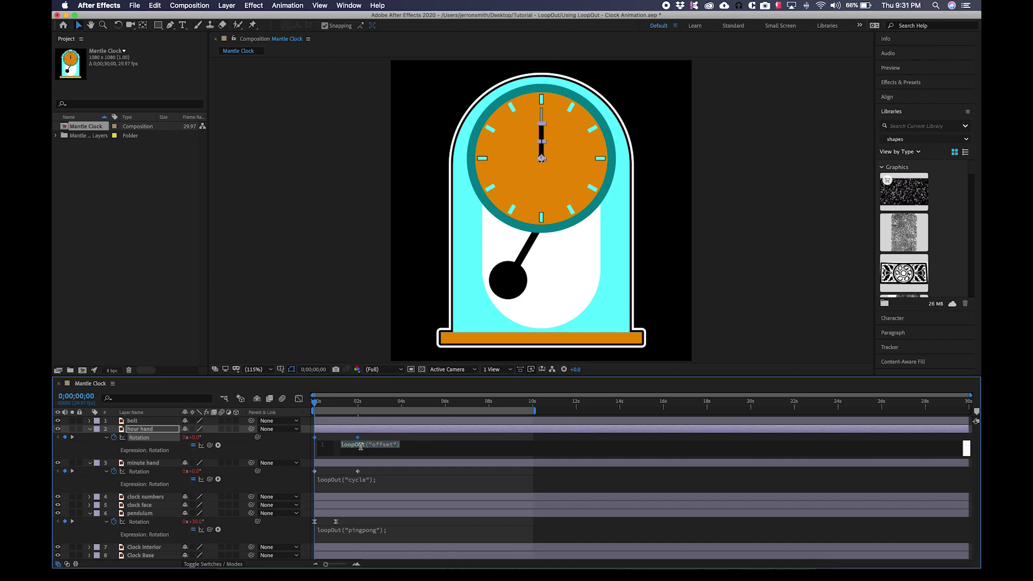
pyautogui.press('KP_Enter')
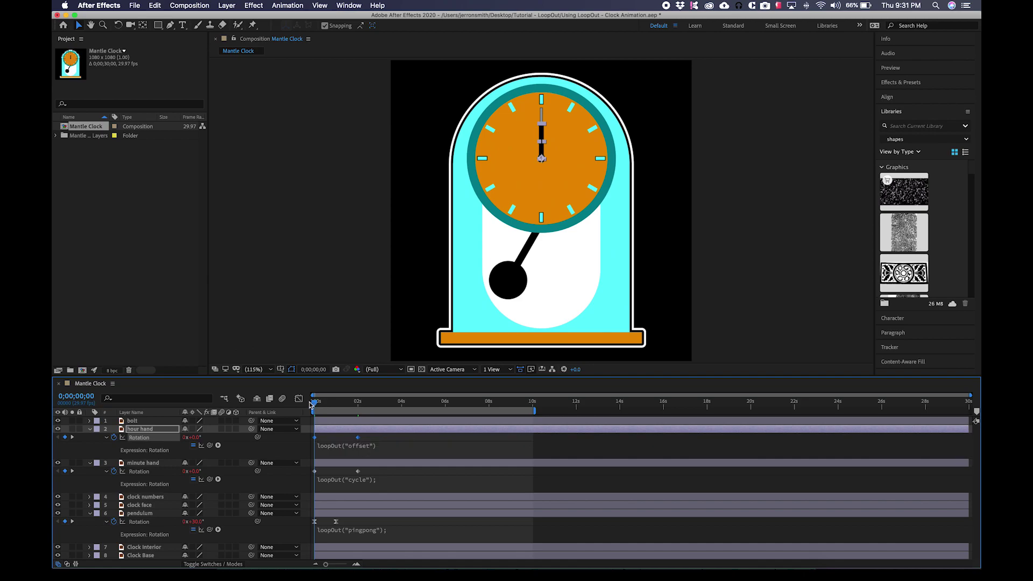
# Preview the composition from the start to check the looping pendulum, minute hand and hour hand
pyautogui.press('space')
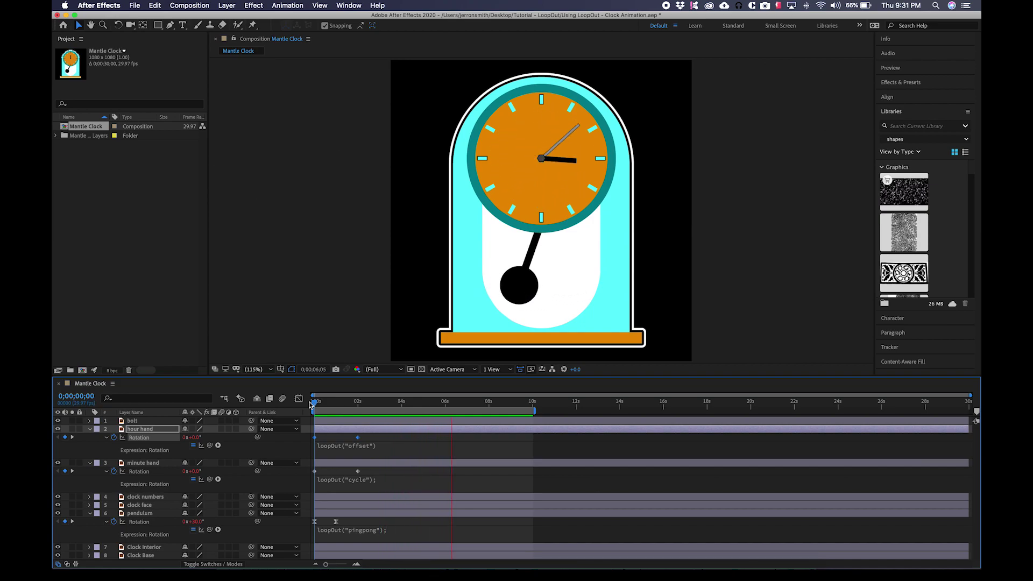
pyautogui.press('space')
pyautogui.press('space')
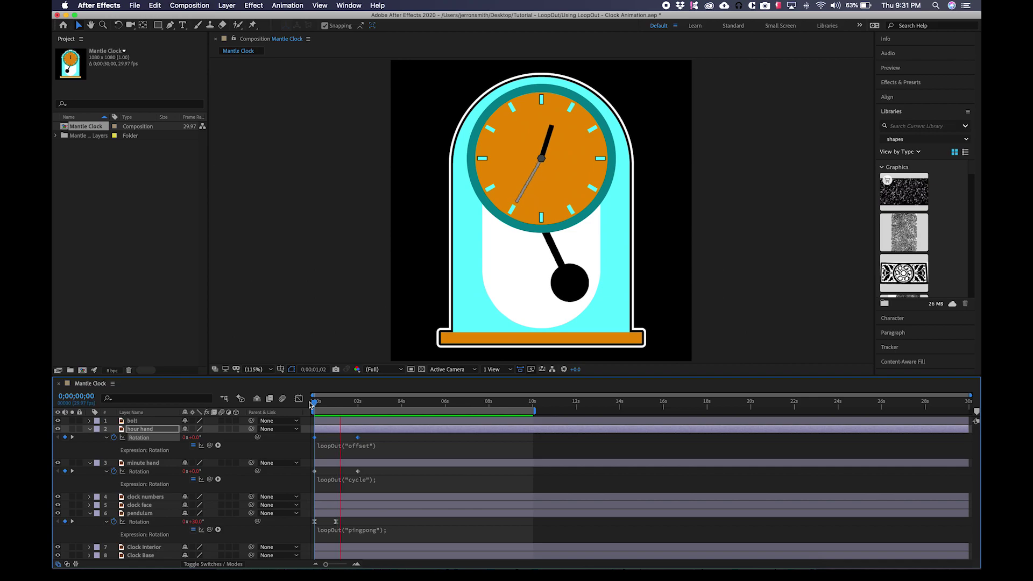